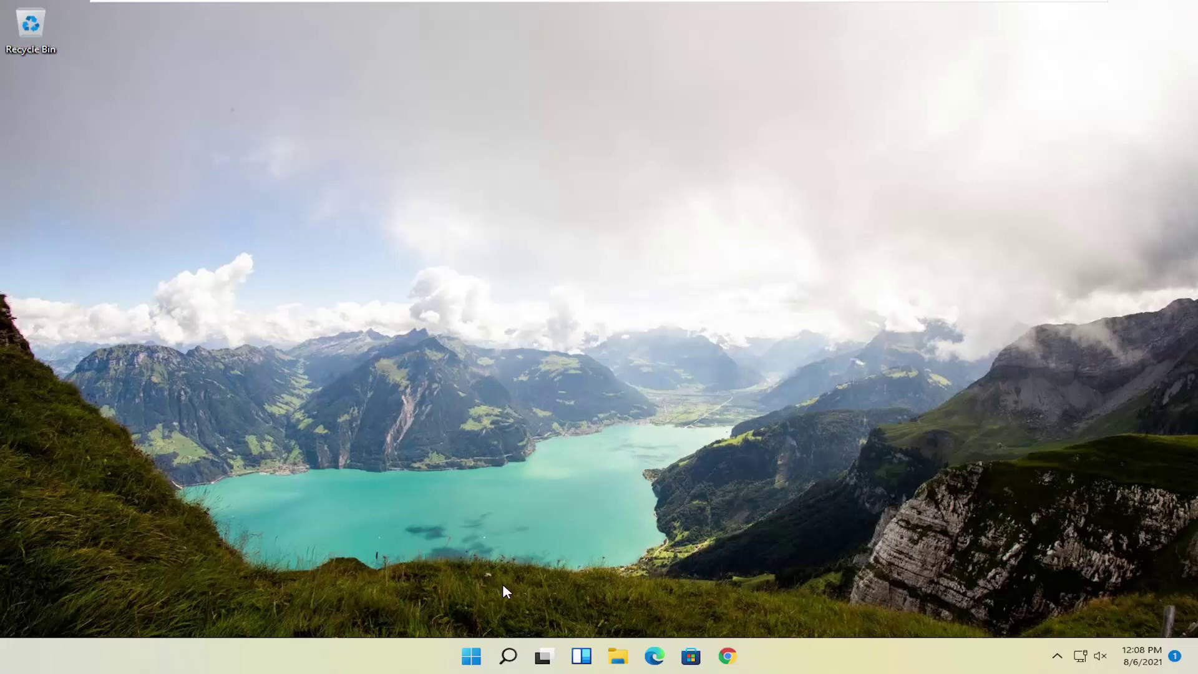
# Restart from the Start menu's power options to boot into the recovery Choose an option screen
pyautogui.rightClick(471, 661)
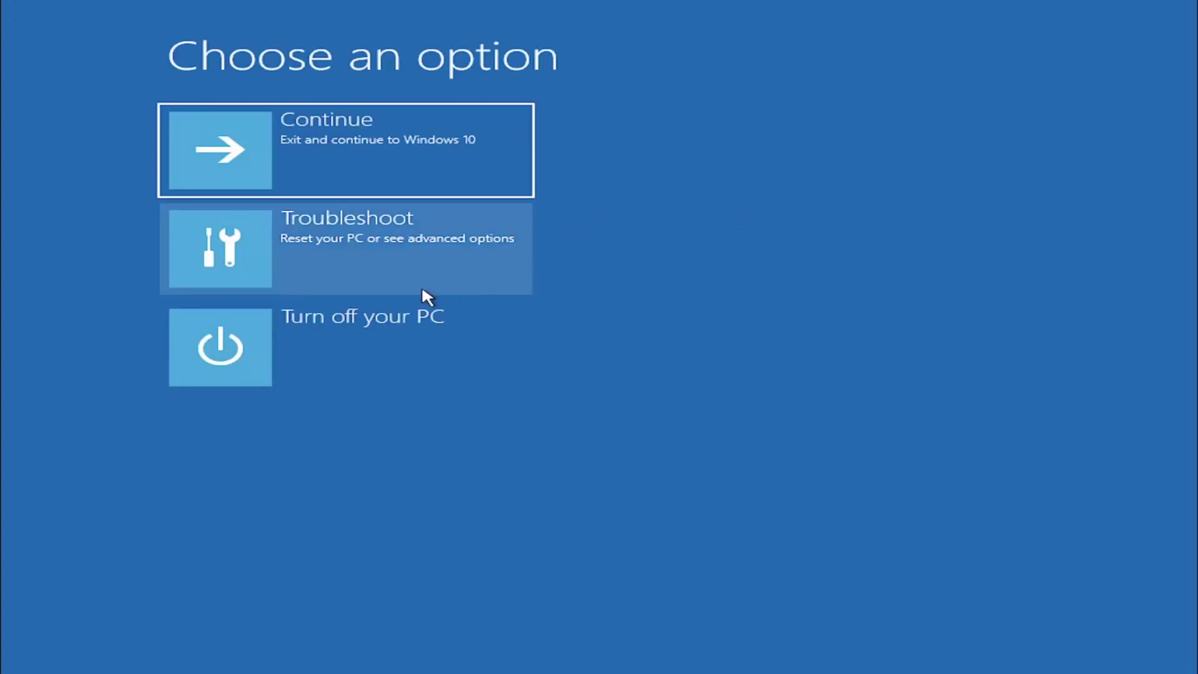
# Go through Troubleshoot to reach the Advanced options screen
pyautogui.click(313, 225)
pyautogui.click(422, 257)
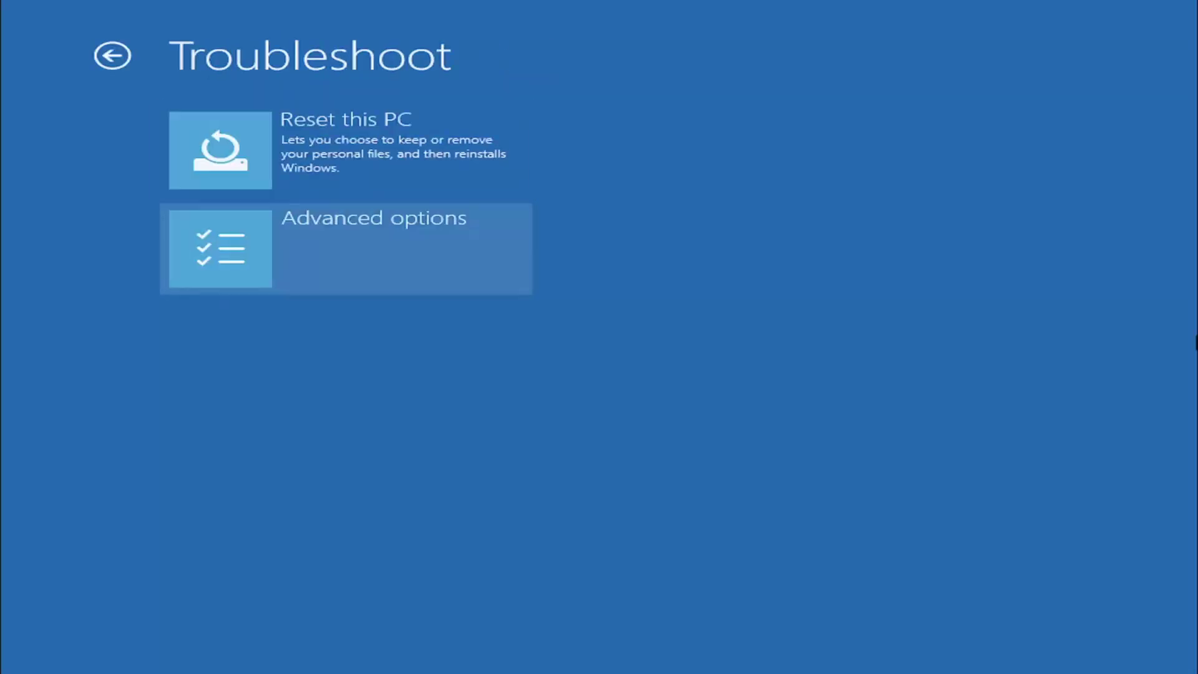
pyautogui.press('Up')
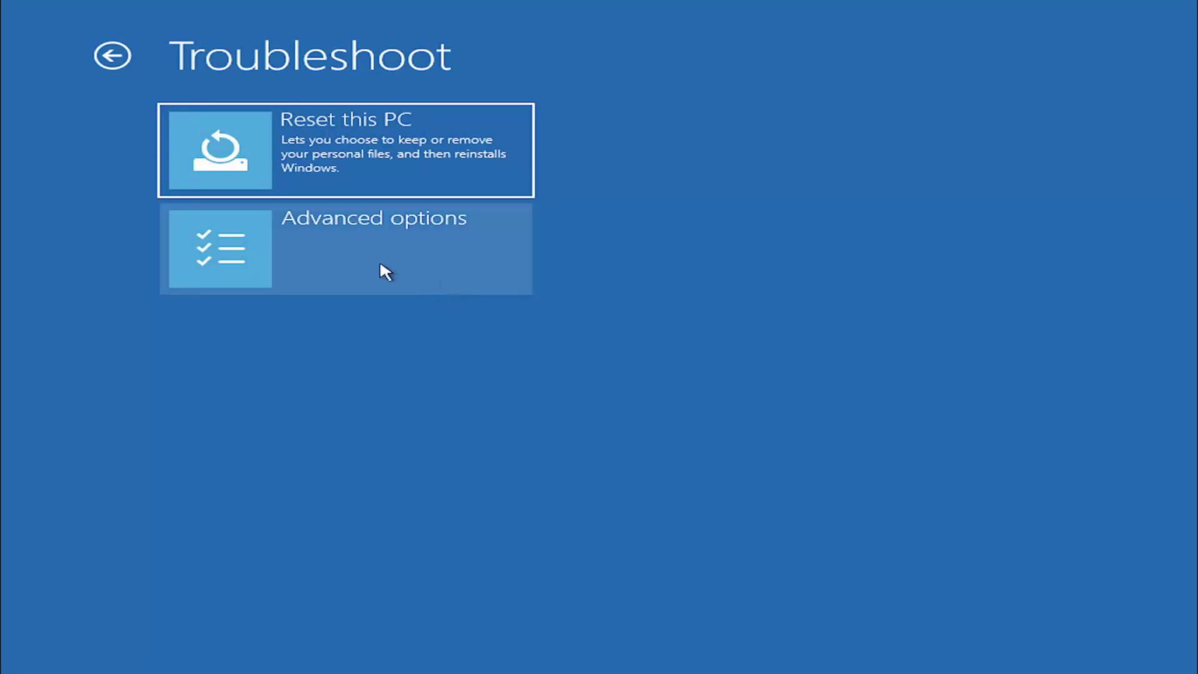
pyautogui.click(328, 261)
pyautogui.press('Down')
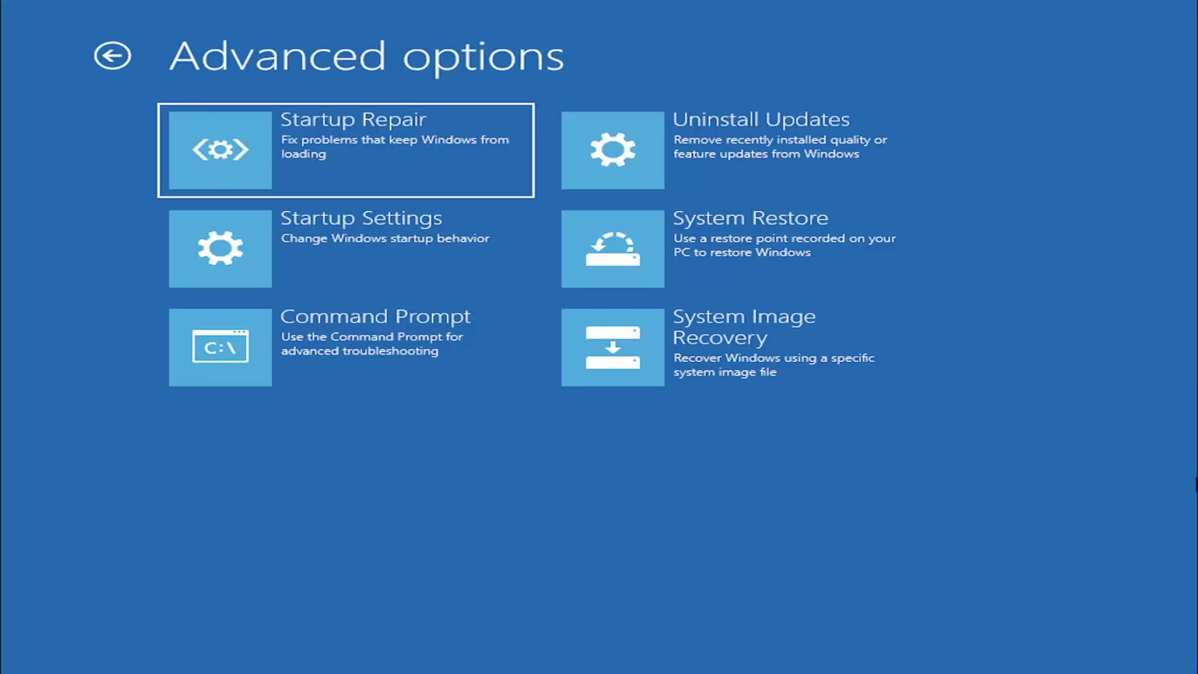
# Run 'mbr2gpt.exe /convert' in the recovery Command Prompt to convert disk 0 to GPT
pyautogui.click(316, 337)
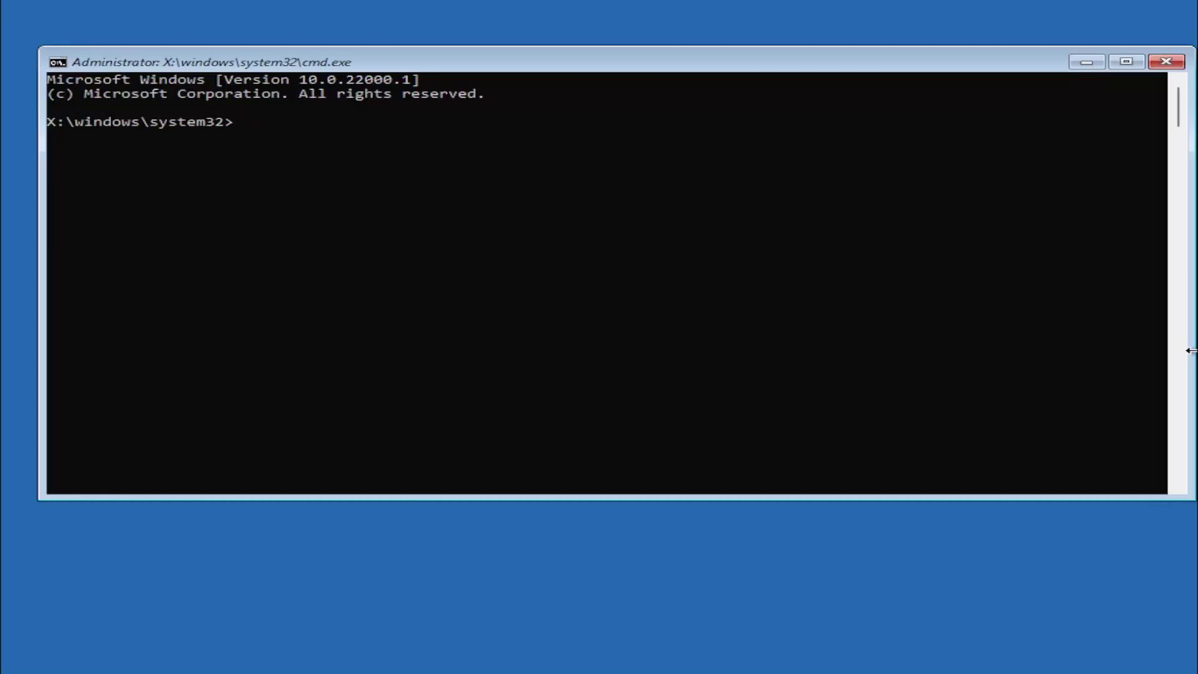
pyautogui.click(211, 208)
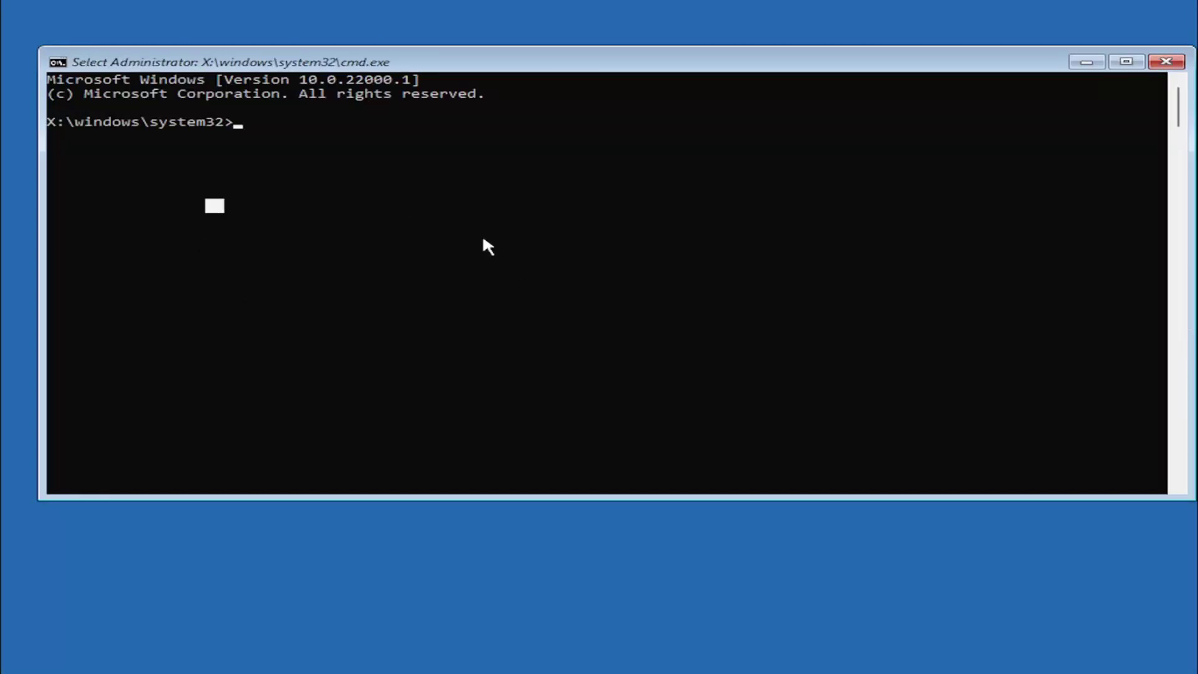
pyautogui.click(246, 134)
pyautogui.click(243, 124)
pyautogui.press('Escape')
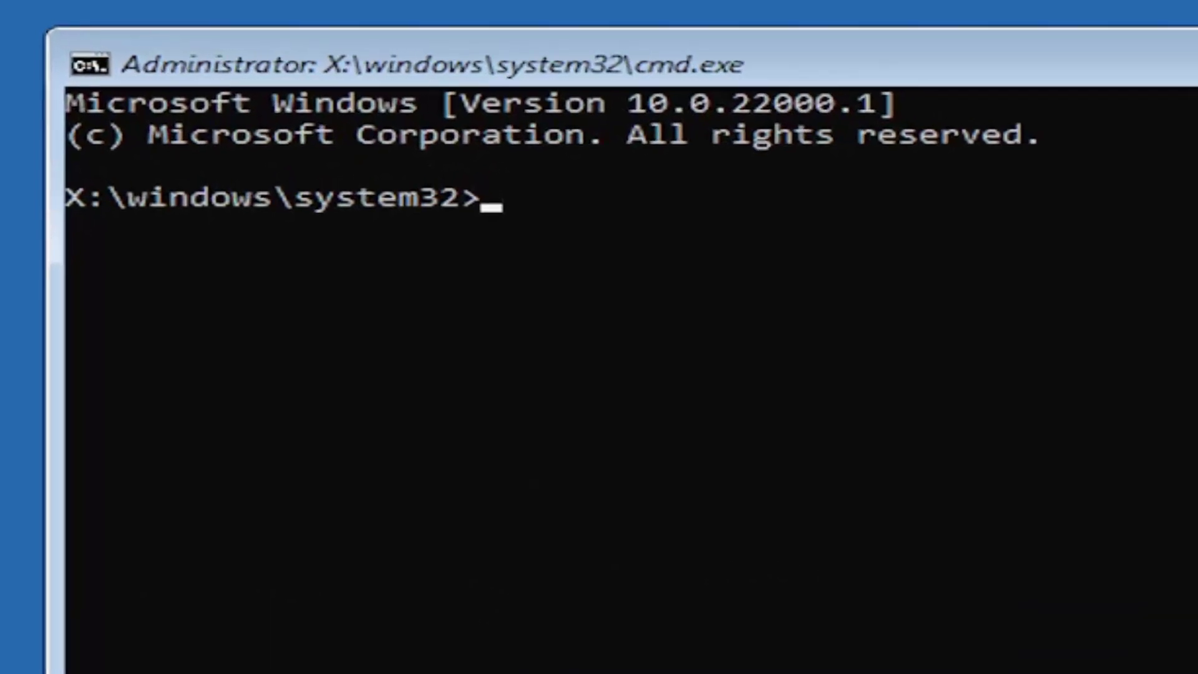
pyautogui.write('mb')
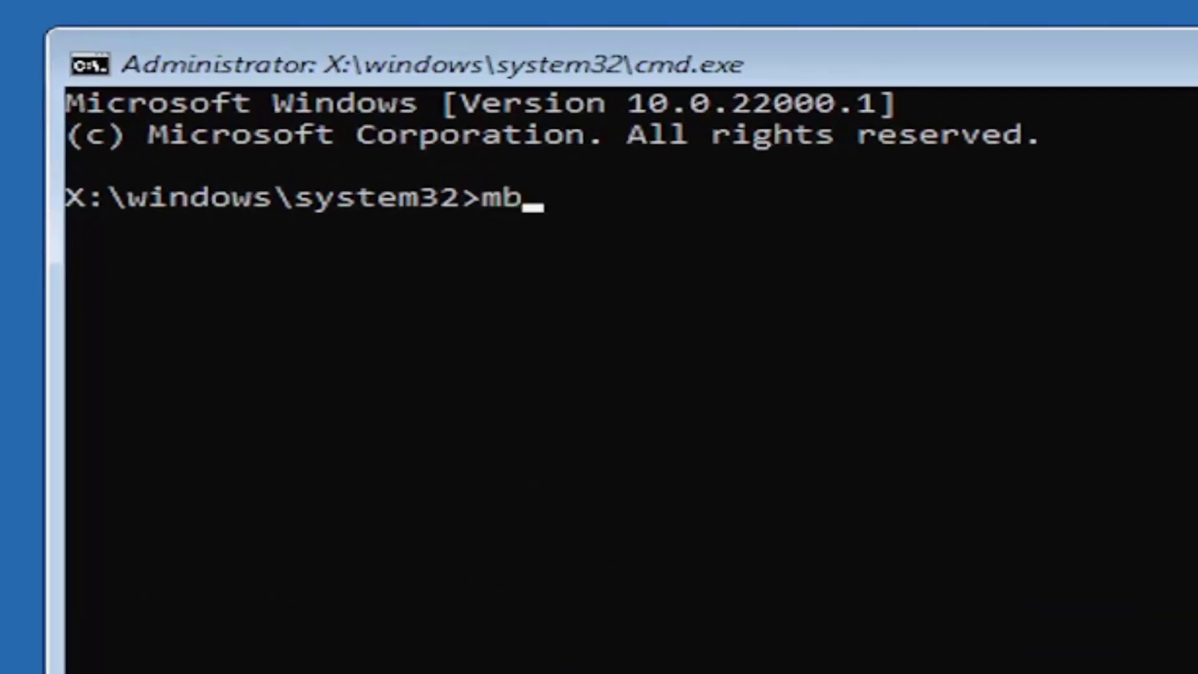
pyautogui.write('r2')
pyautogui.write('gpt')
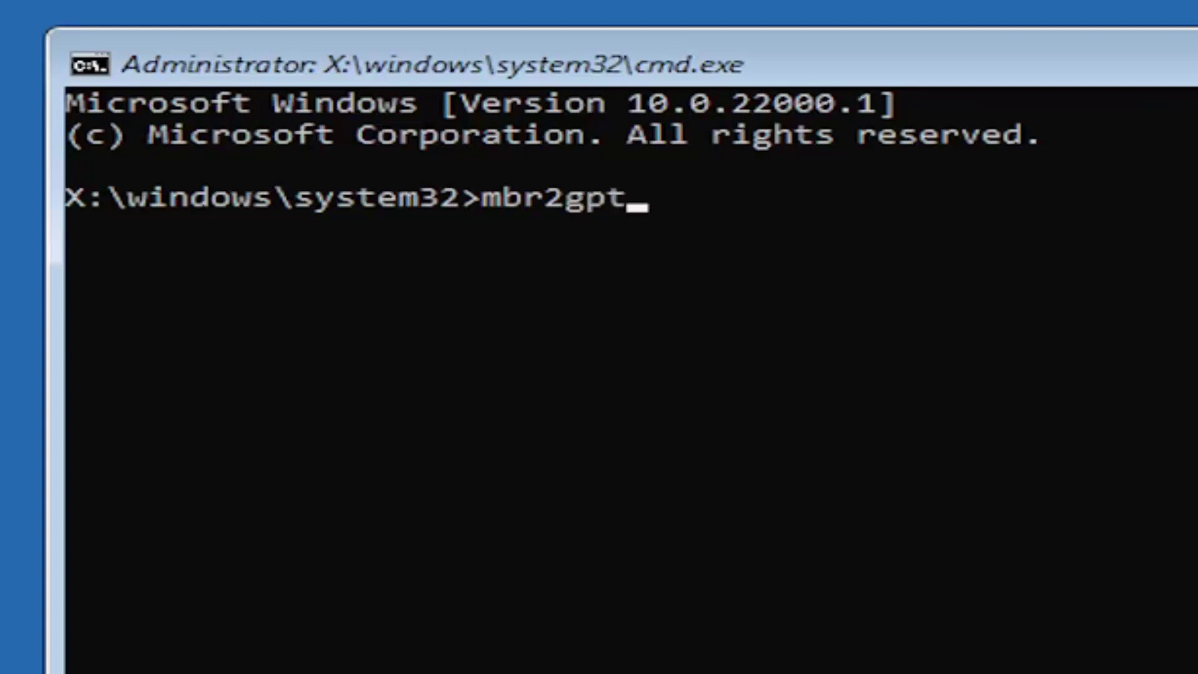
pyautogui.write('.exe ')
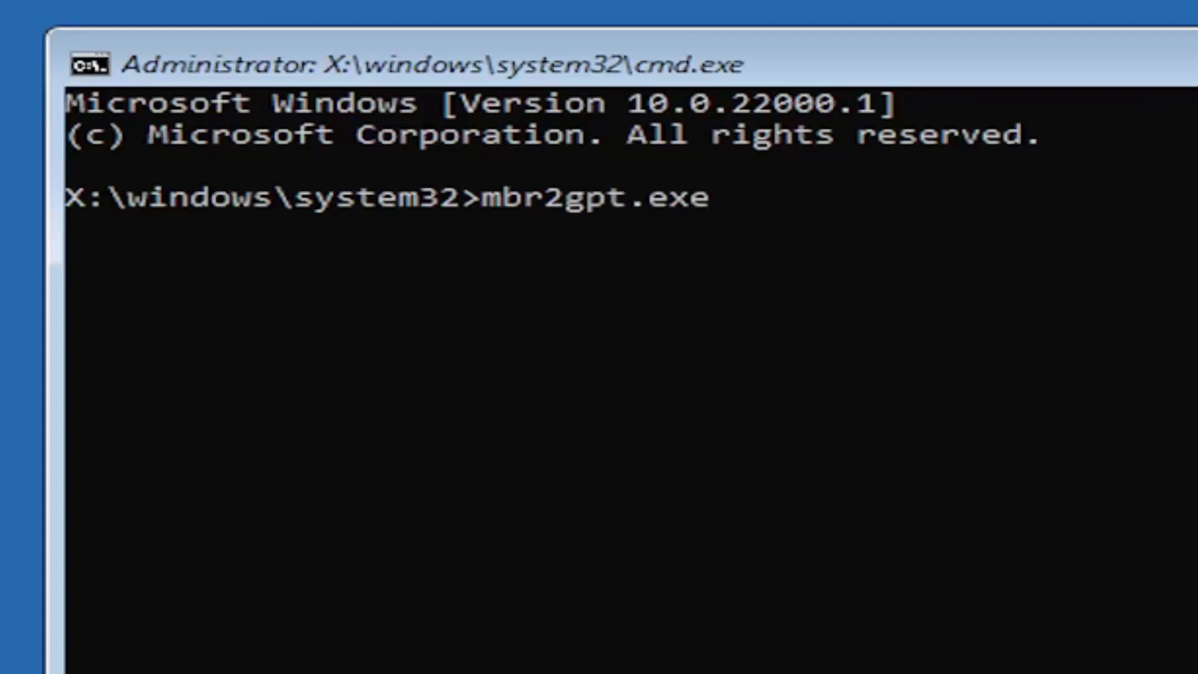
pyautogui.write('/')
pyautogui.write('convert')
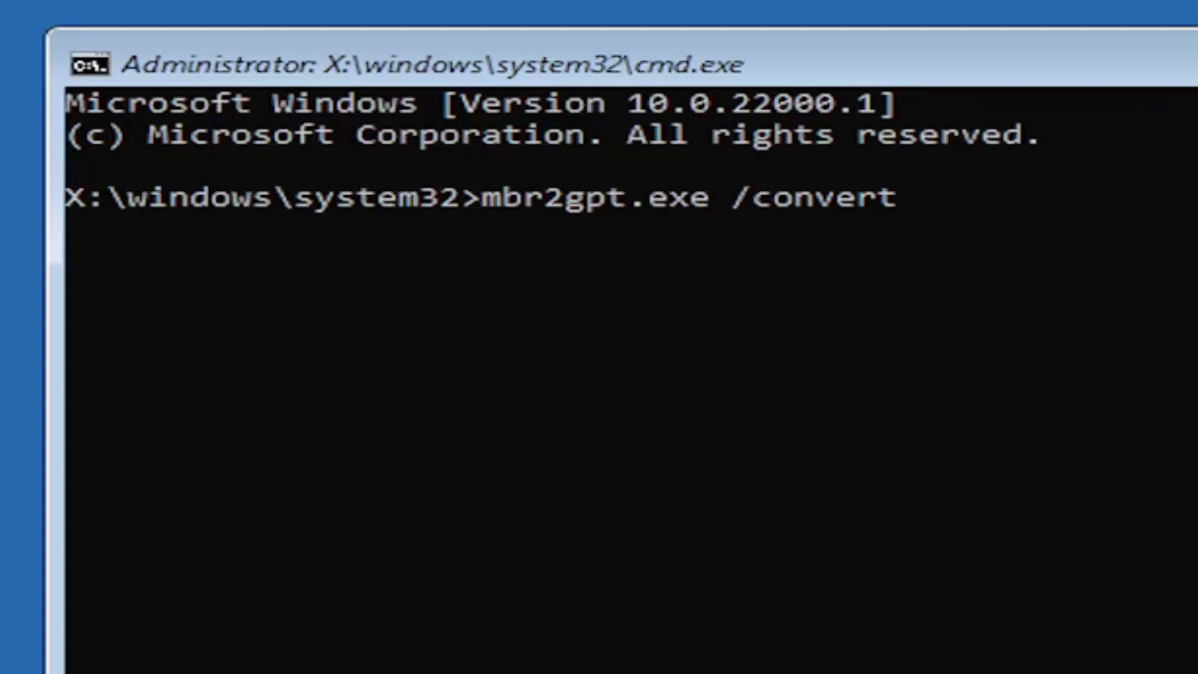
pyautogui.press('Return')
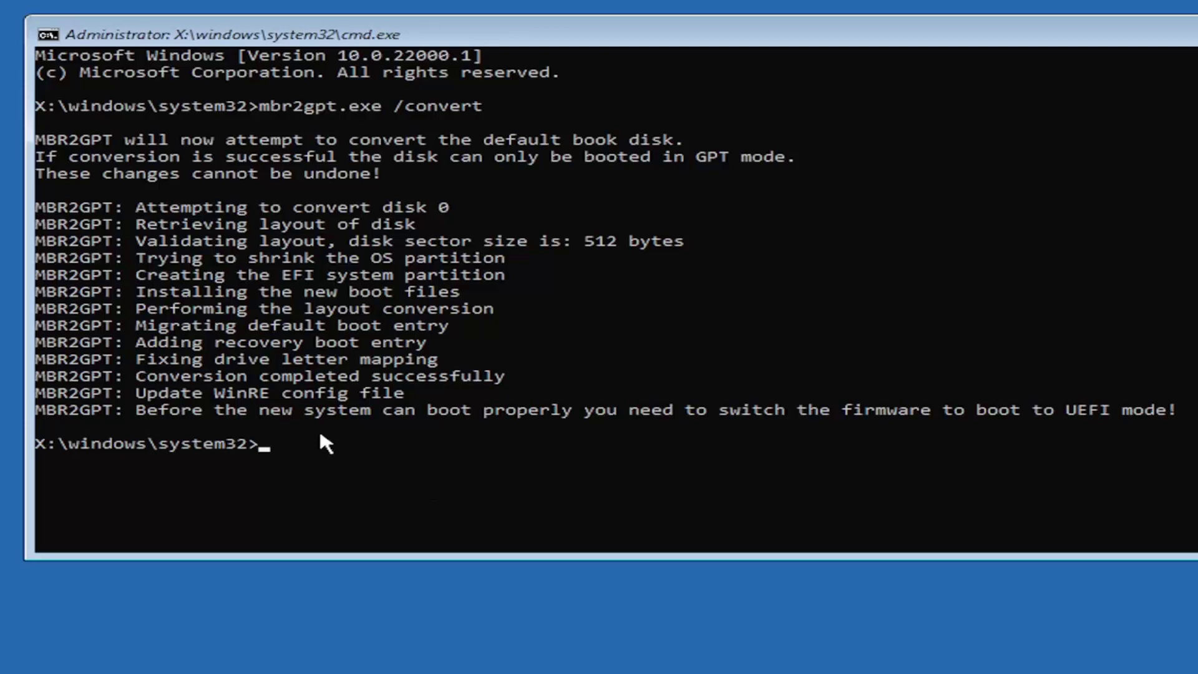
# Highlight the UEFI warning line, then close Command Prompt with Alt+F4
pyautogui.moveTo(1181, 415); pyautogui.dragTo(519, 413)
pyautogui.click(500, 447)
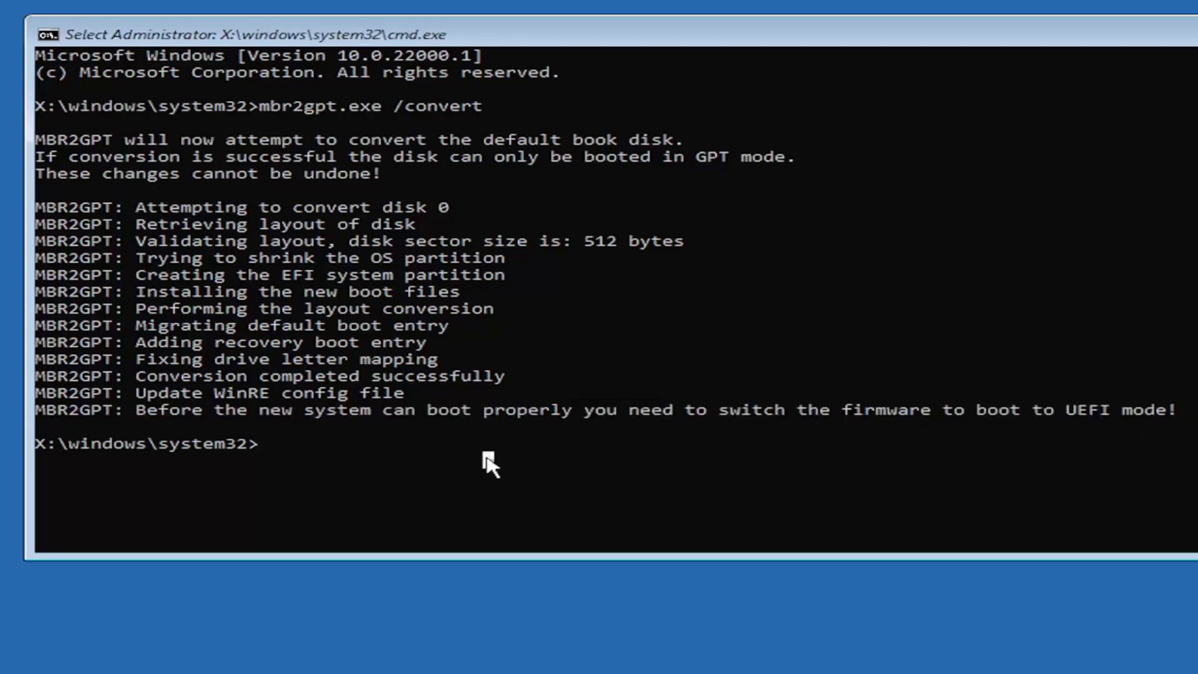
pyautogui.hotkey('alt', 'F4')
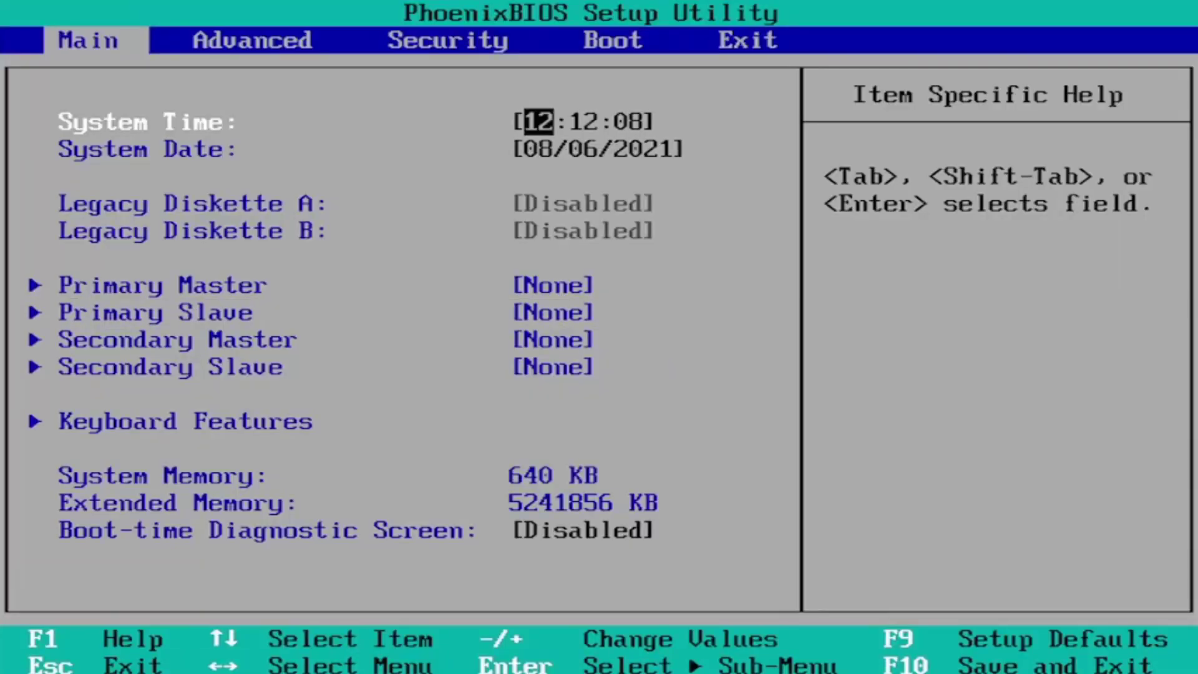
# Move between the Main and Advanced BIOS tabs, ending on Advanced settings
pyautogui.press('Right')
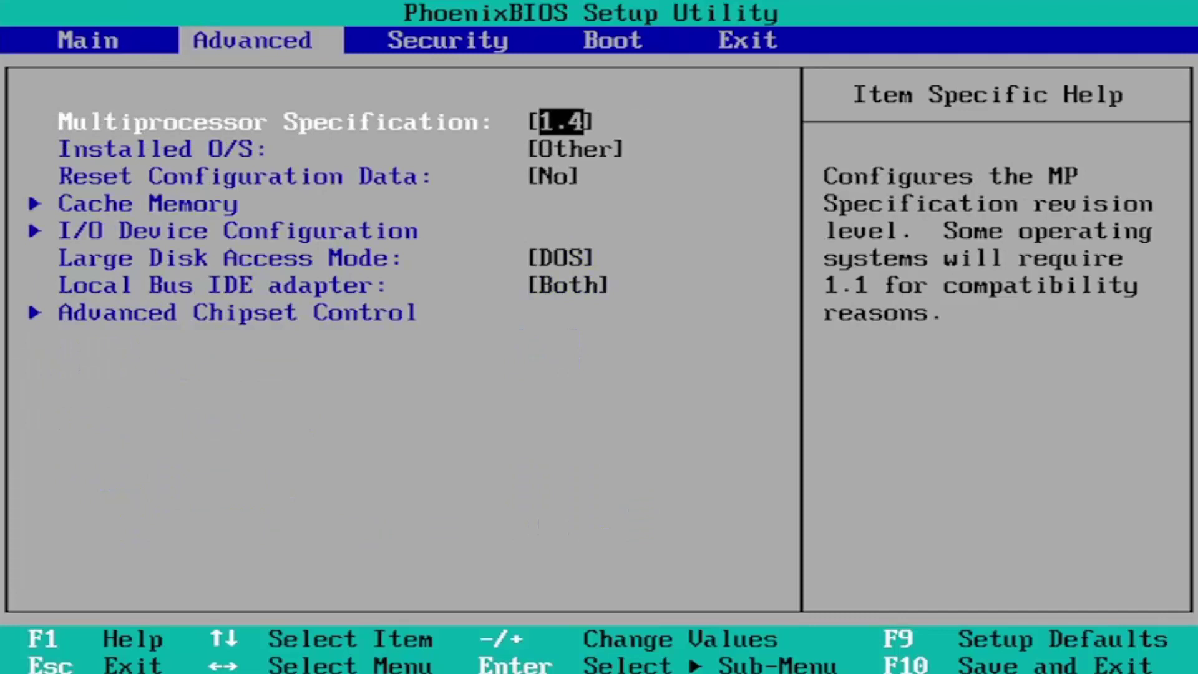
pyautogui.press('Left')
pyautogui.press('Right')
pyautogui.press('Right')
pyautogui.press('Right')
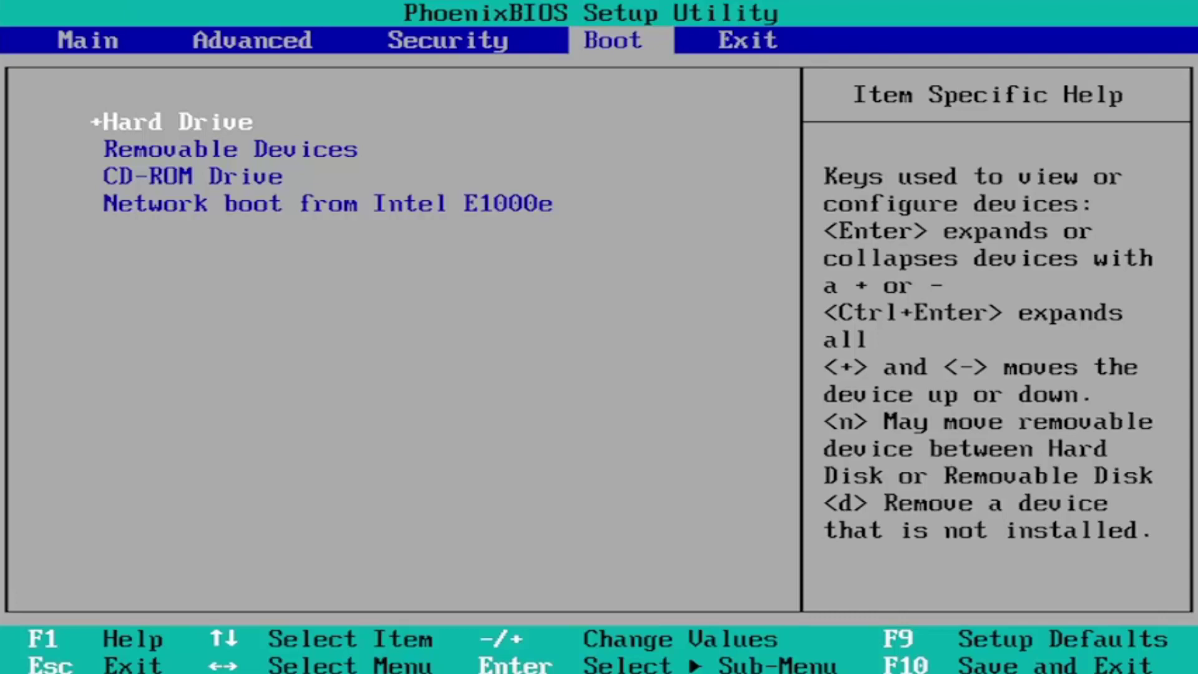
pyautogui.press('Left')
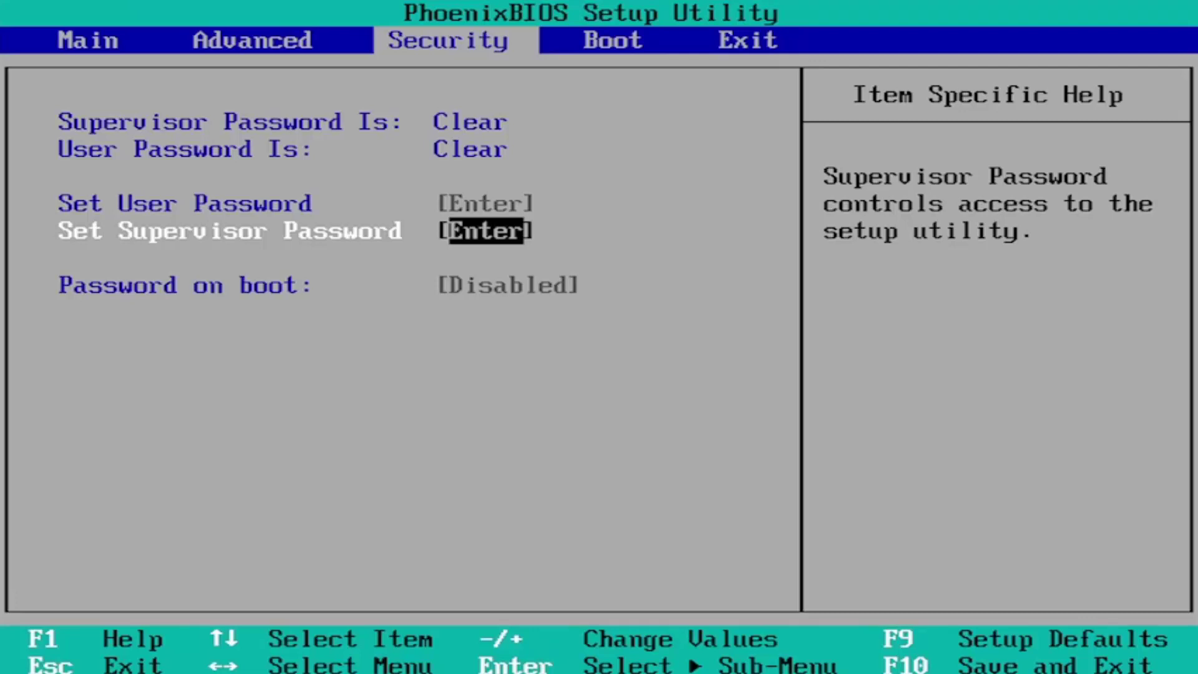
pyautogui.press('Right')
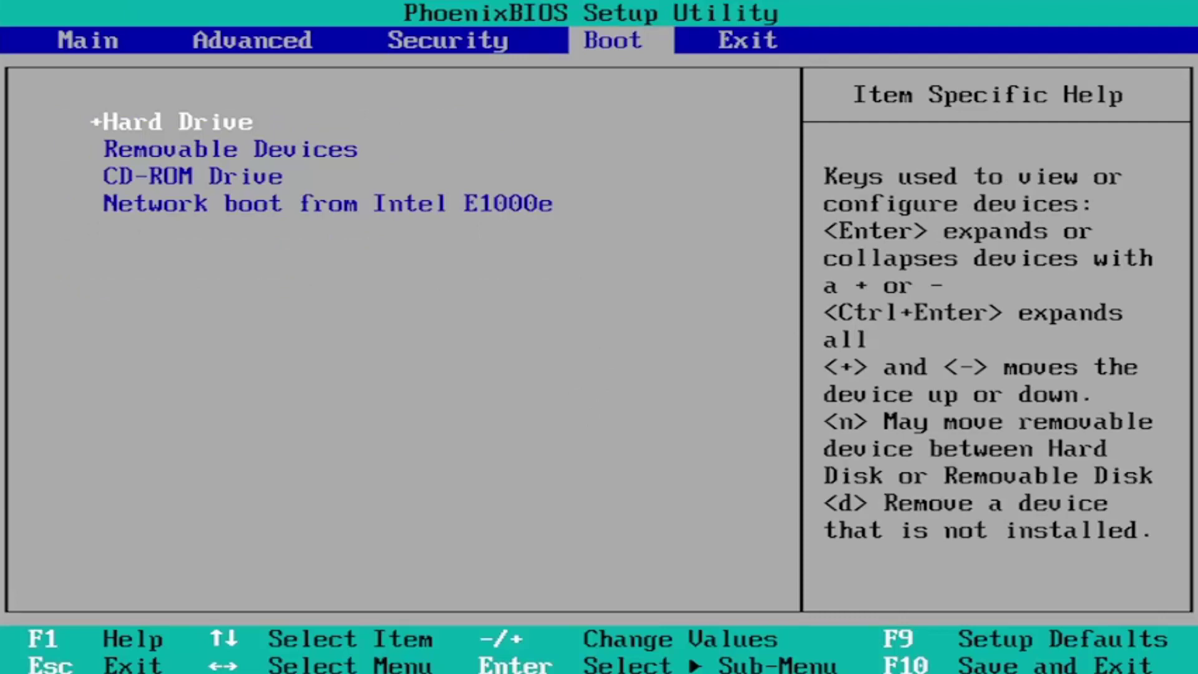
pyautogui.press('Left')
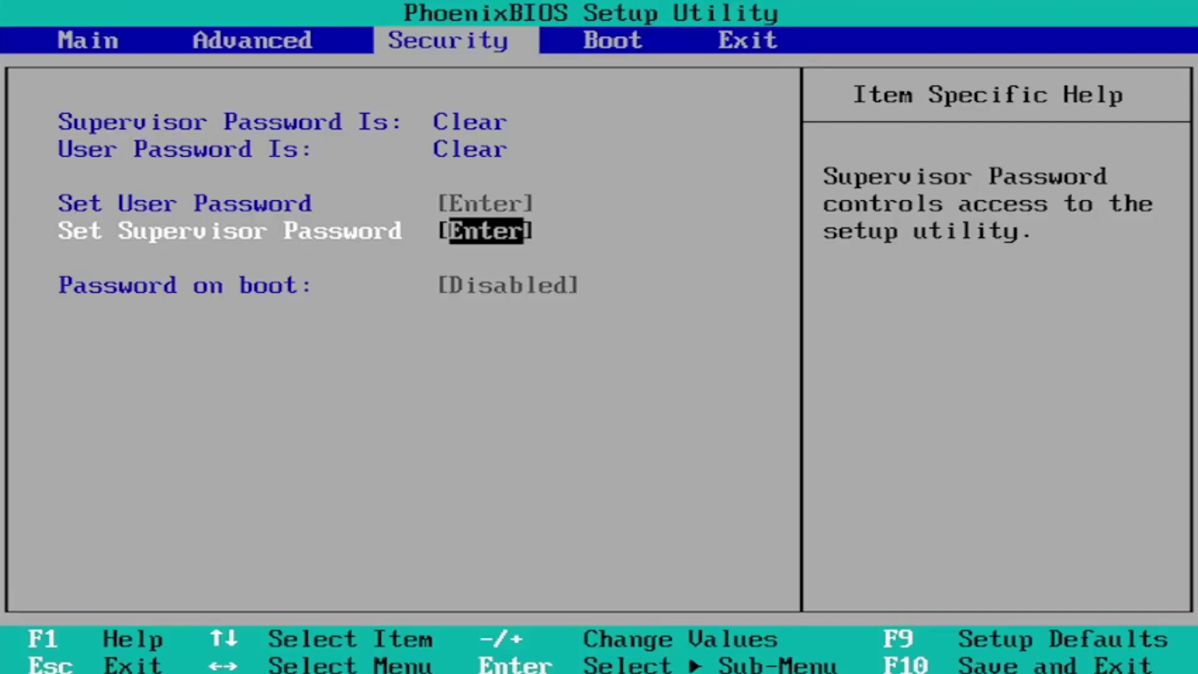
# Bring up the F10 save-configuration-and-exit confirmation in PhoenixBIOS
pyautogui.press('F10')
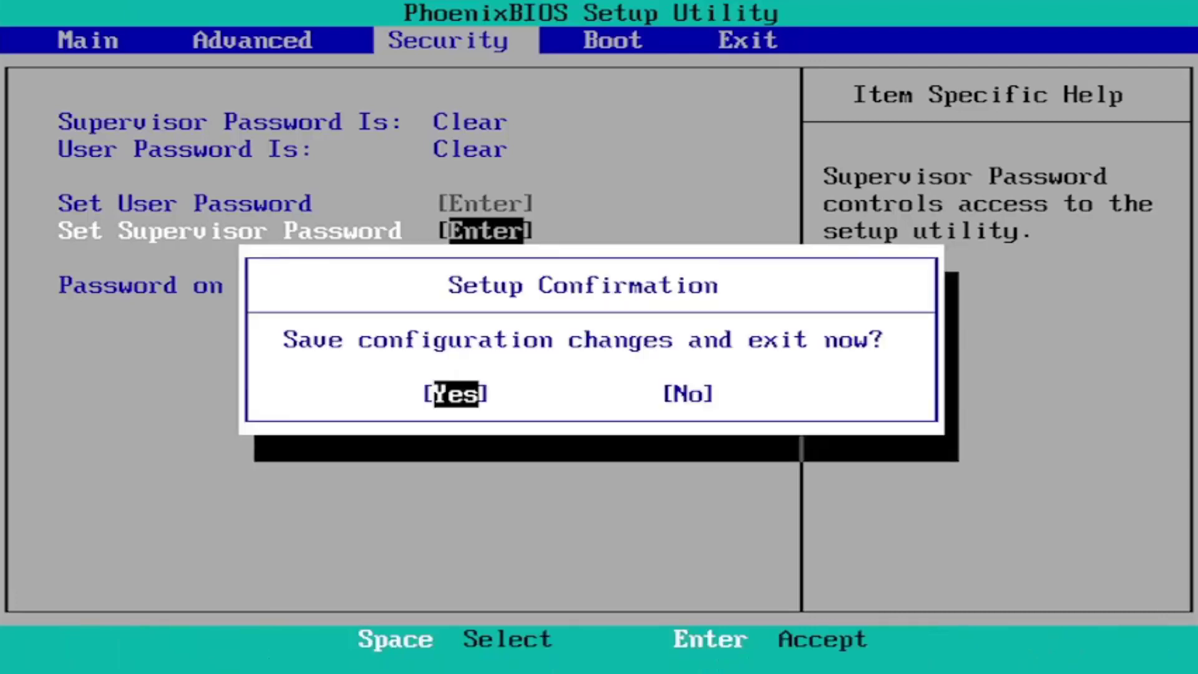